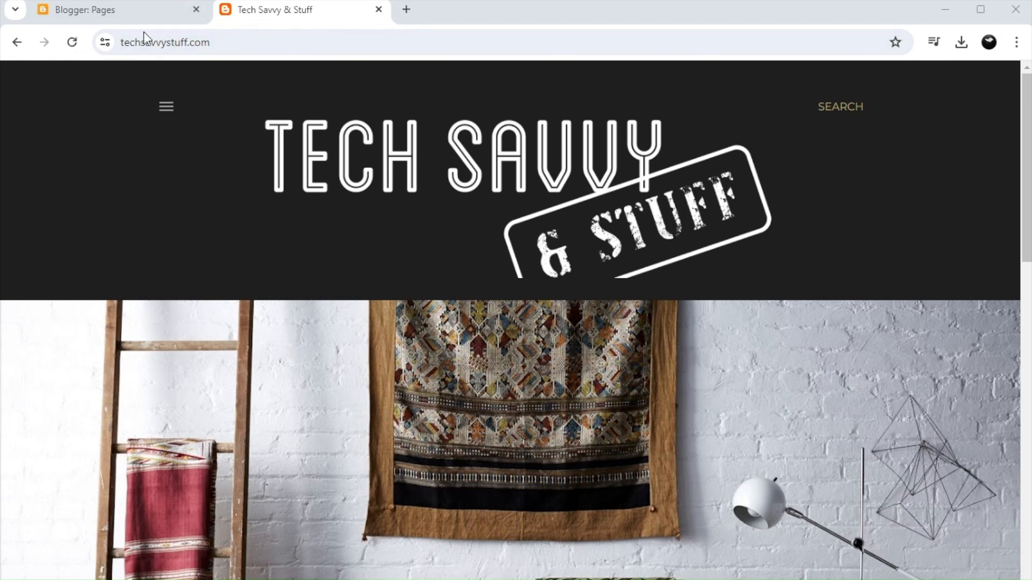
# - Open the blog's The Tech and The Stuff pages and compare the endings of their web addresses
pyautogui.click(167, 111)
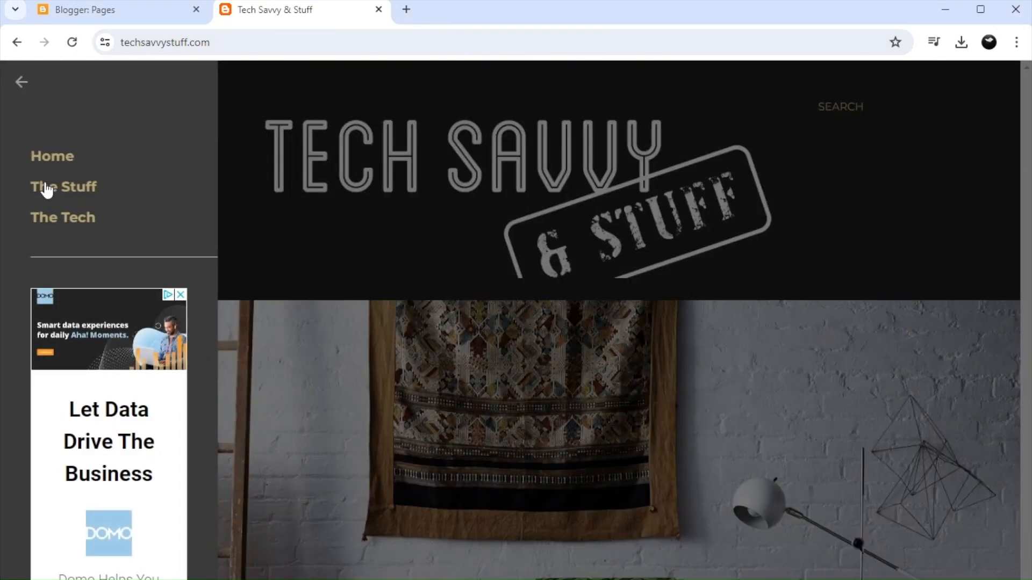
pyautogui.click(61, 218)
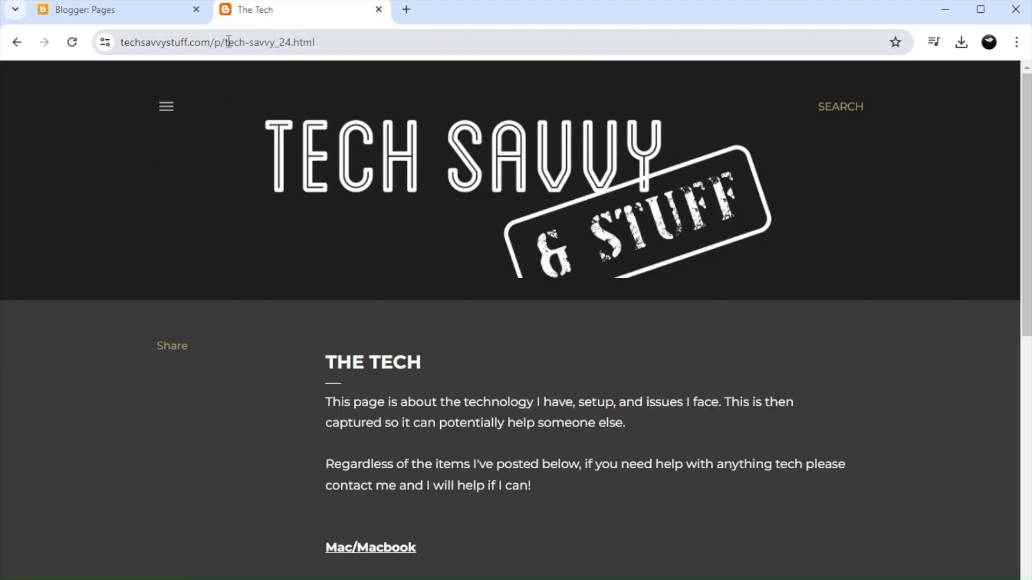
pyautogui.moveTo(333, 42); pyautogui.dragTo(214, 42)
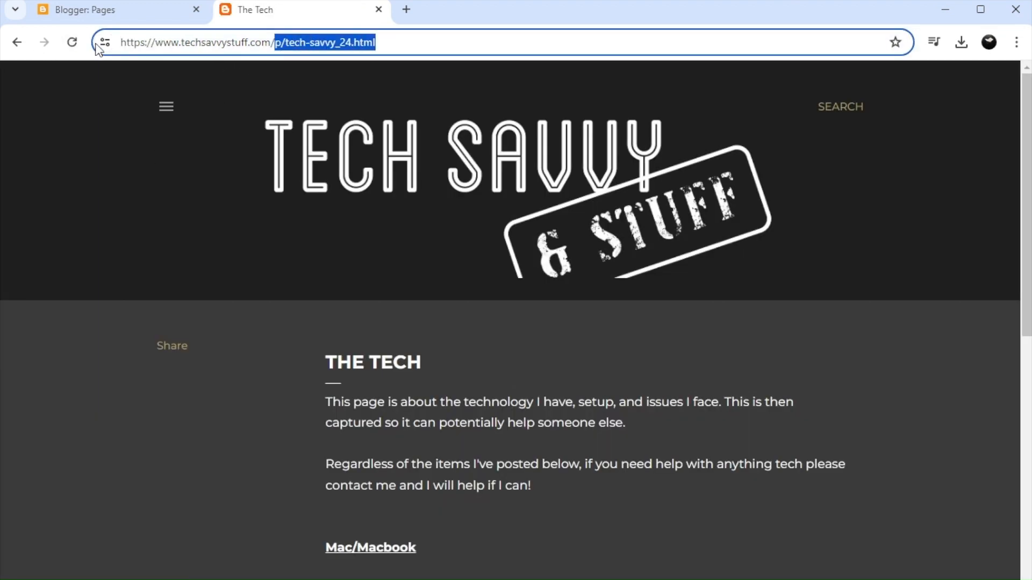
pyautogui.click(166, 106)
pyautogui.click(64, 188)
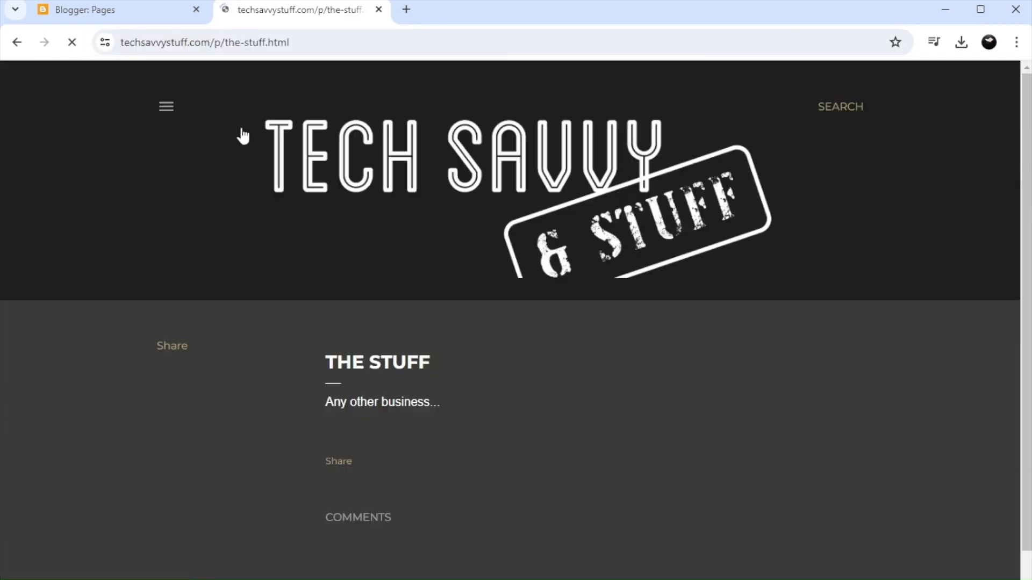
pyautogui.moveTo(224, 42); pyautogui.dragTo(295, 39)
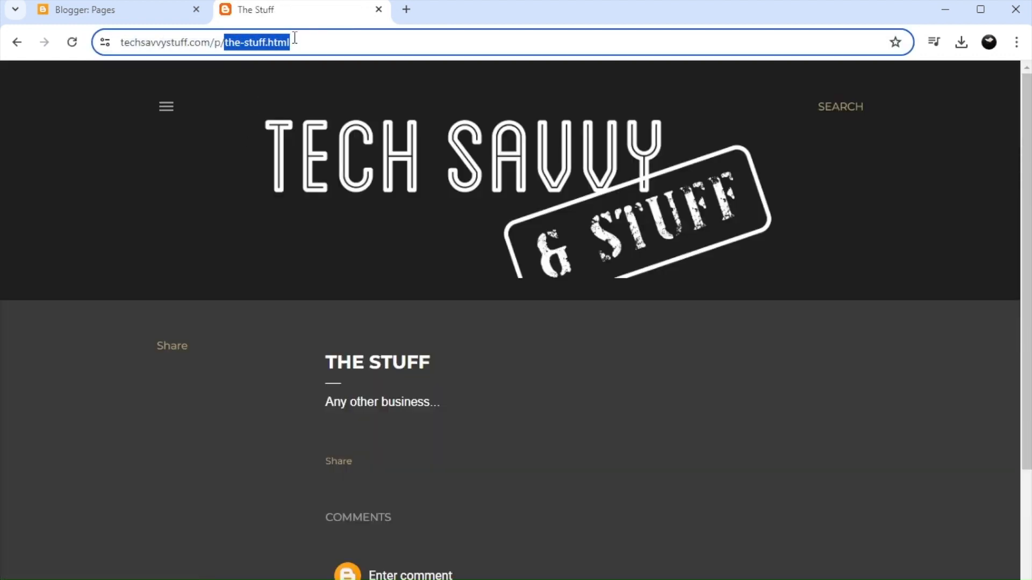
pyautogui.click(167, 106)
pyautogui.click(53, 218)
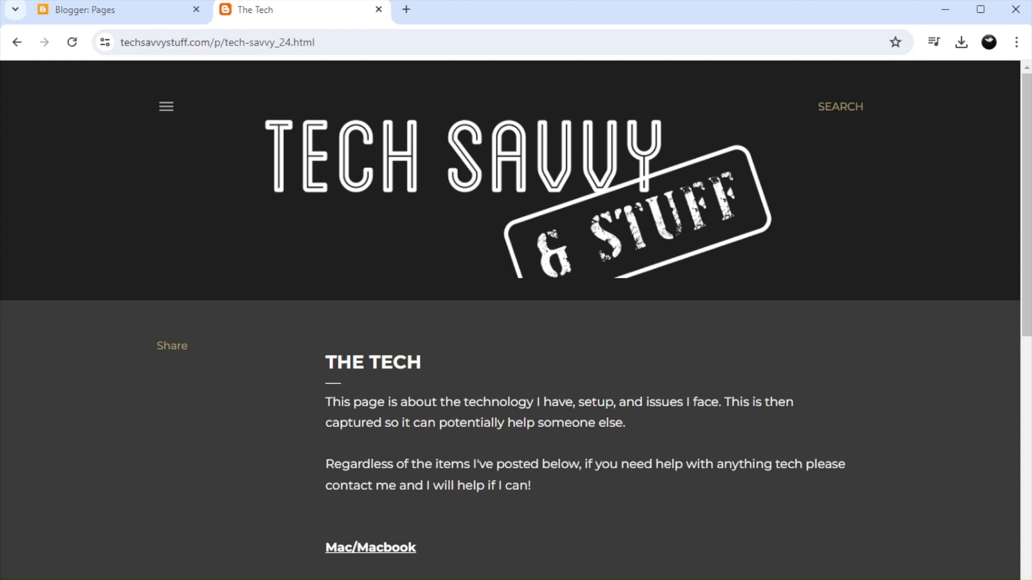
# - Switch to the Blogger page list and copy the text "the tech" from the Notepad note
pyautogui.click(137, 13)
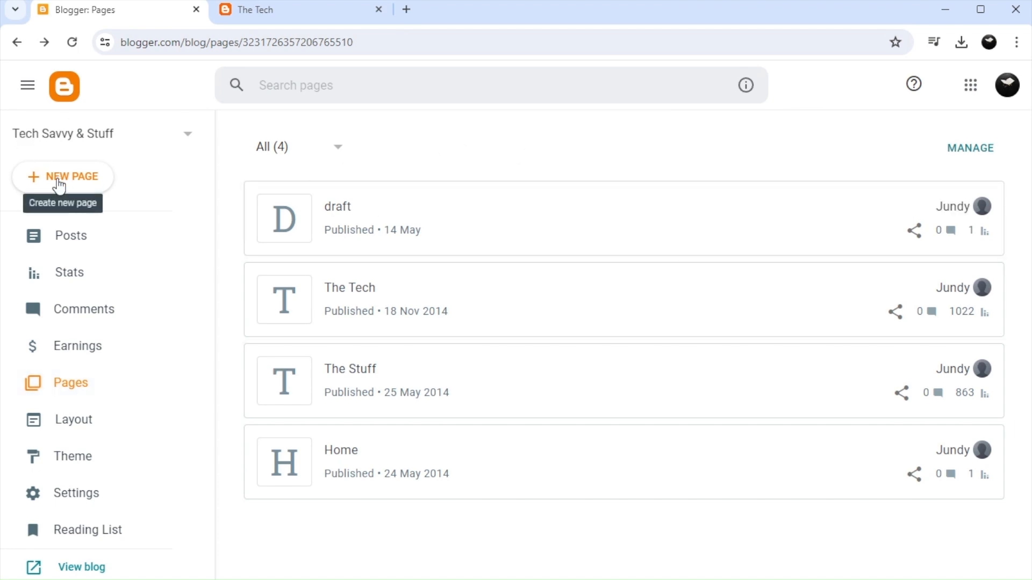
pyautogui.moveTo(0, 151); pyautogui.dragTo(614, 514)
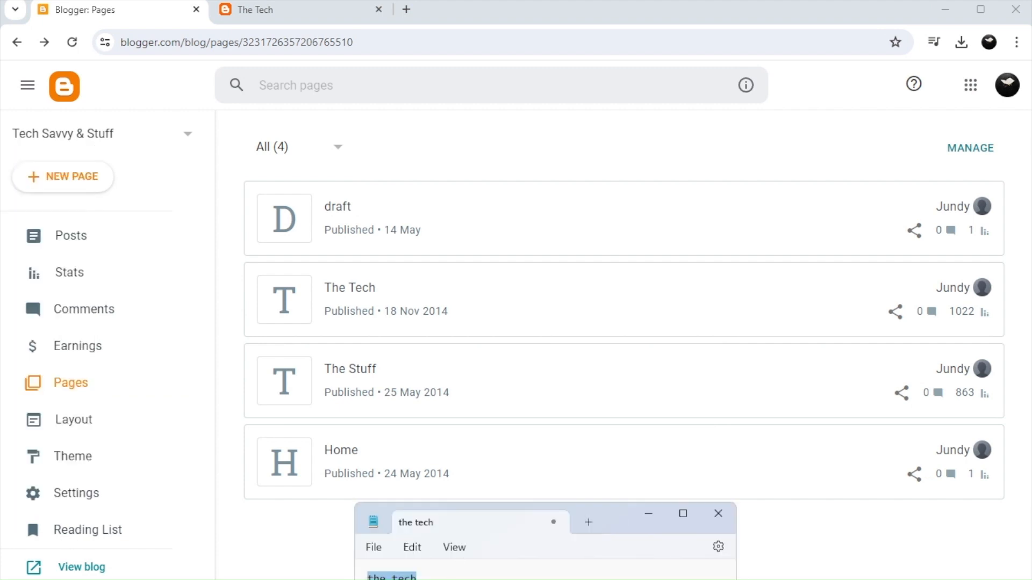
pyautogui.click(457, 575)
pyautogui.hotkey('ctrl', 'a')
pyautogui.click(648, 514)
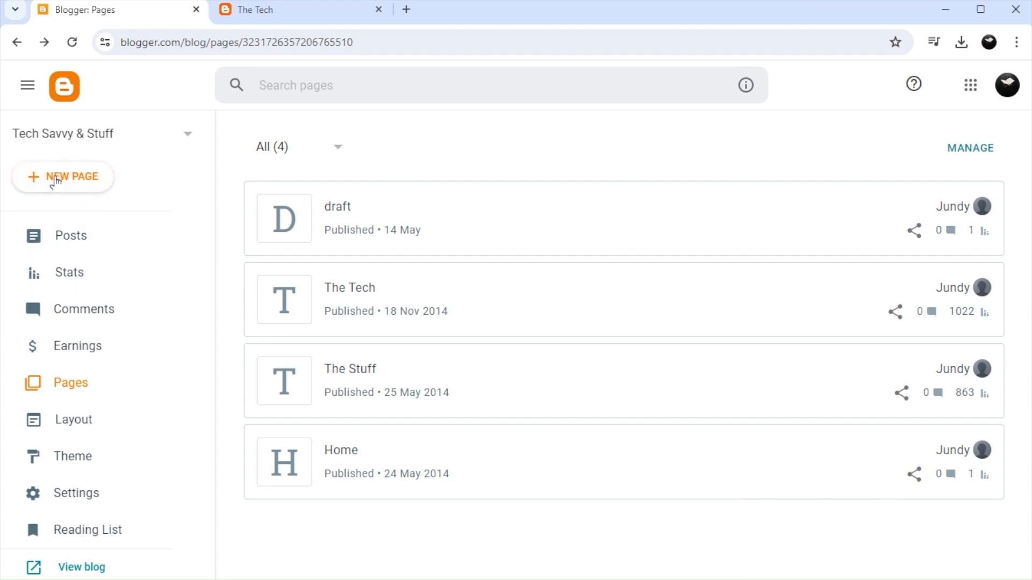
# - Create a new page titled "the tech" with "the tech" as its body text
pyautogui.click(56, 178)
pyautogui.click(108, 142)
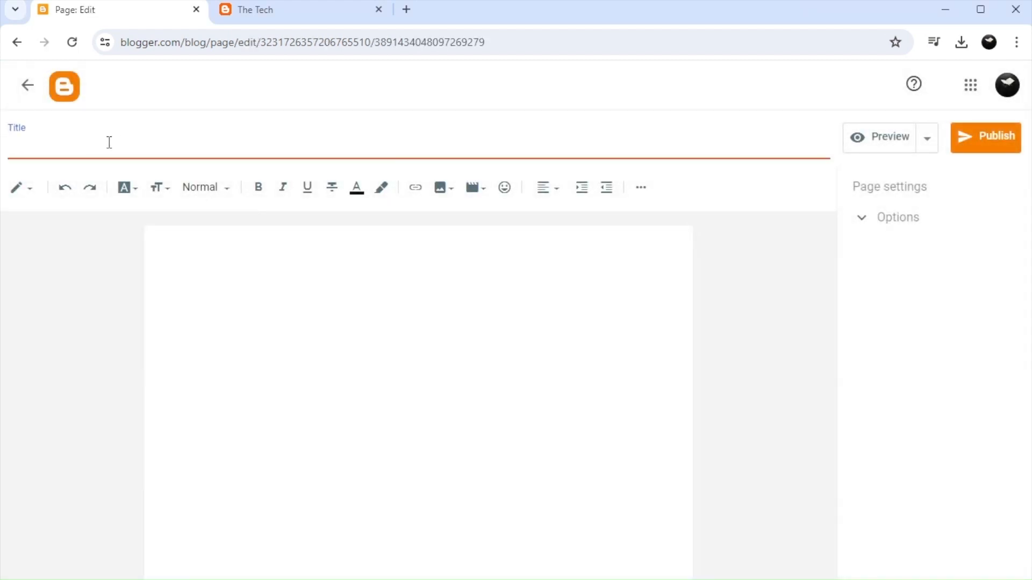
pyautogui.write('the tech')
pyautogui.click(187, 274)
pyautogui.write('the tech')
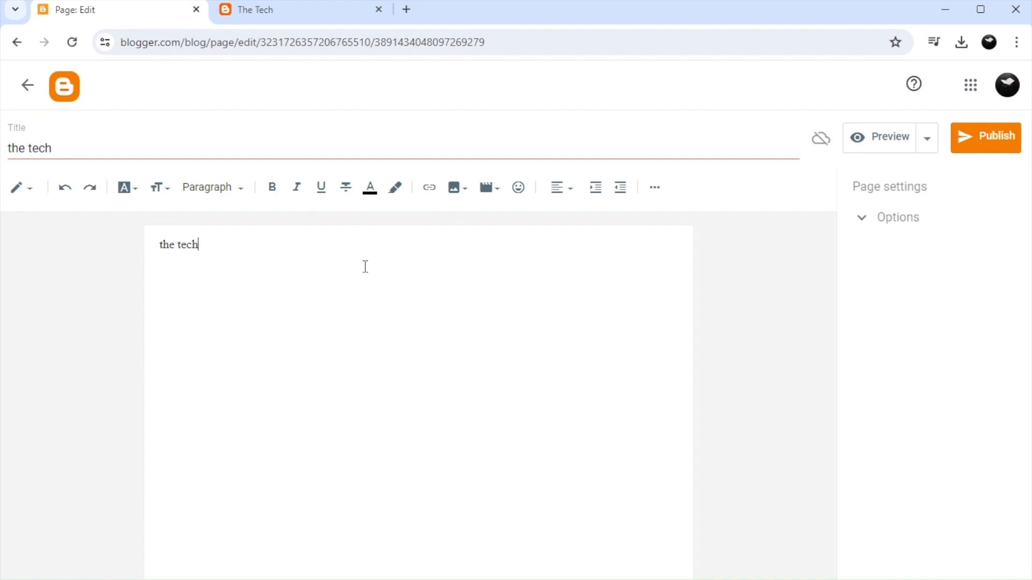
# - Save the new page and publish it to the blog
pyautogui.click(929, 141)
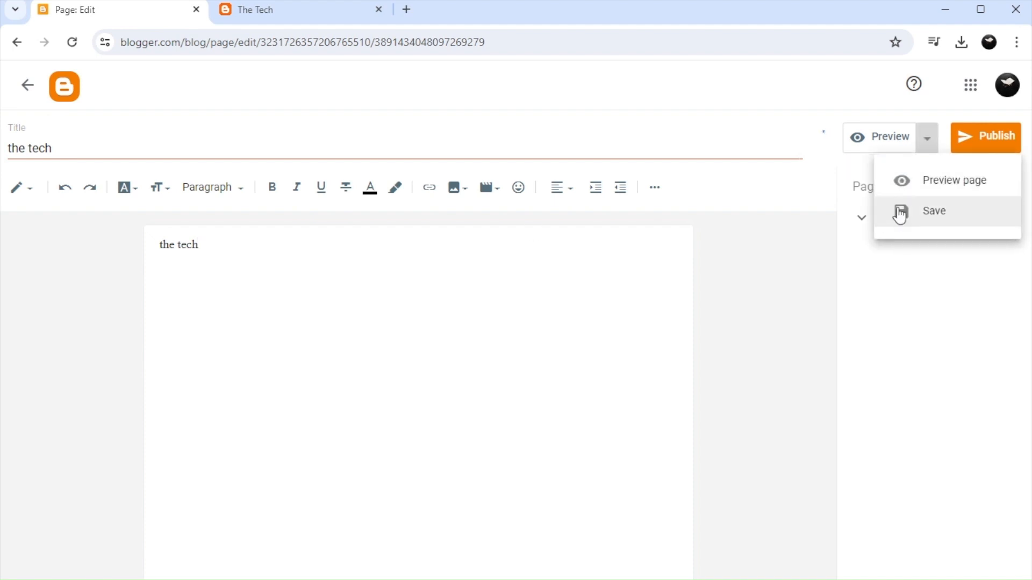
pyautogui.click(925, 218)
pyautogui.click(968, 146)
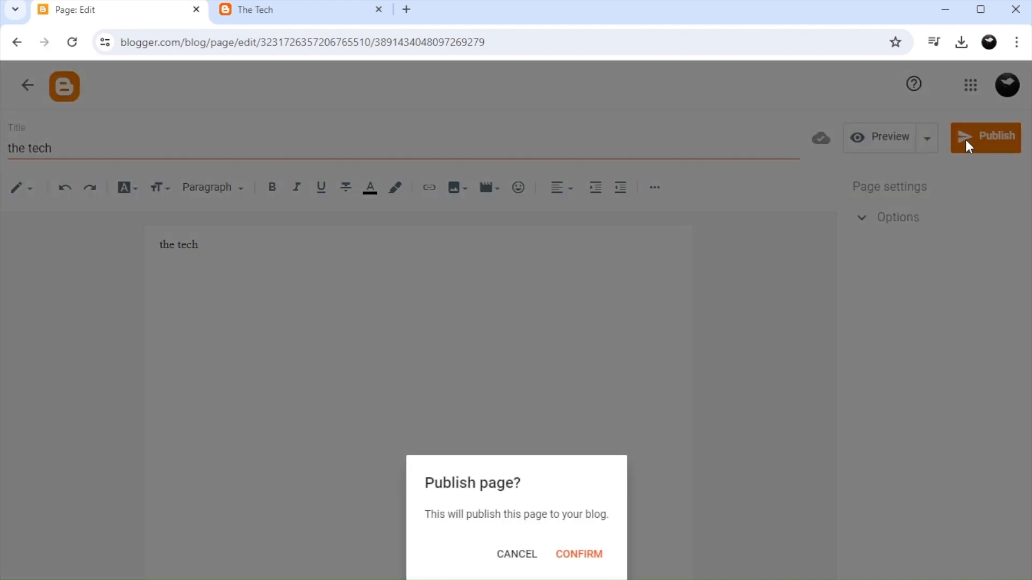
pyautogui.click(590, 554)
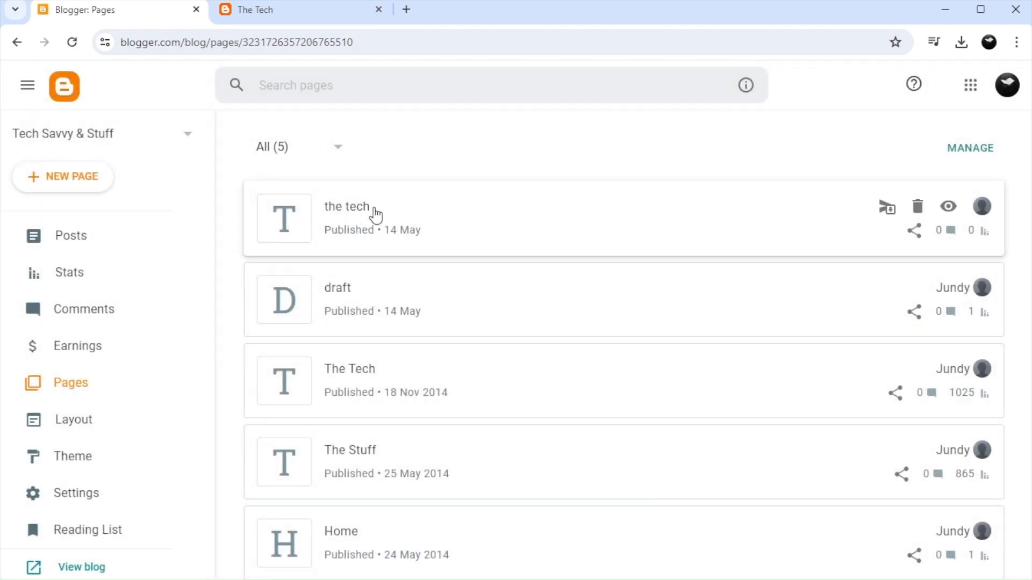
# - View the newly published "the tech" page and examine the name and number suffix in its web address
pyautogui.click(949, 207)
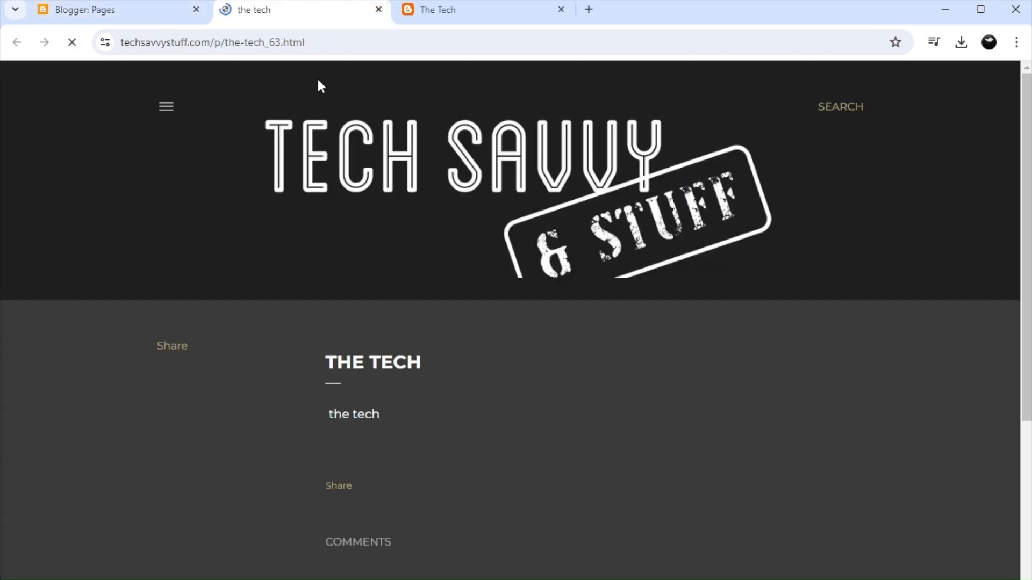
pyautogui.click(225, 43)
pyautogui.moveTo(226, 43); pyautogui.dragTo(265, 43)
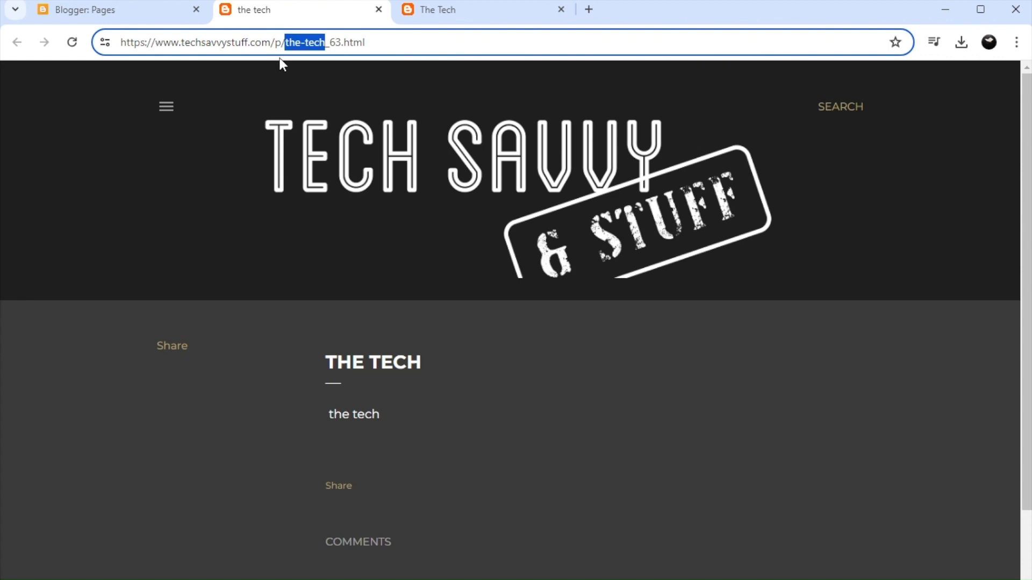
pyautogui.click(341, 41)
pyautogui.moveTo(341, 43); pyautogui.dragTo(328, 46)
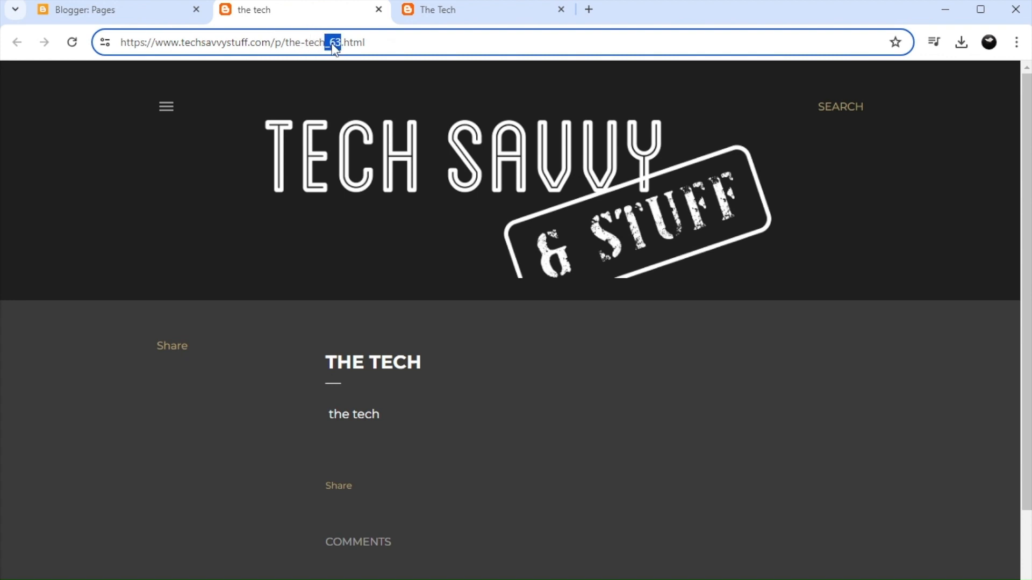
pyautogui.moveTo(285, 42); pyautogui.dragTo(325, 43)
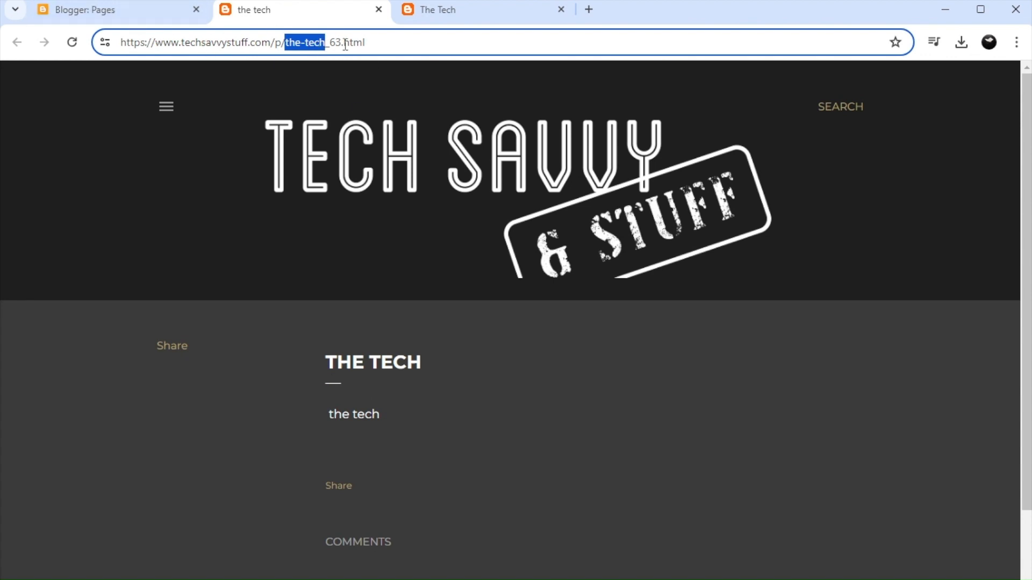
# - Open the original The Tech page from 18 Nov 2014 for editing and rename it "The Tech1"
pyautogui.click(108, 19)
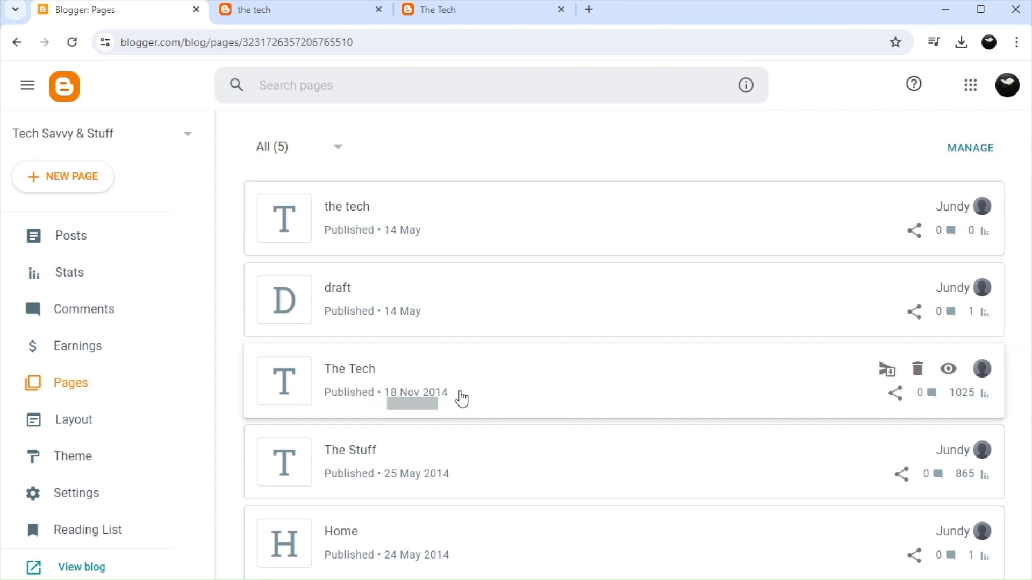
pyautogui.click(350, 377)
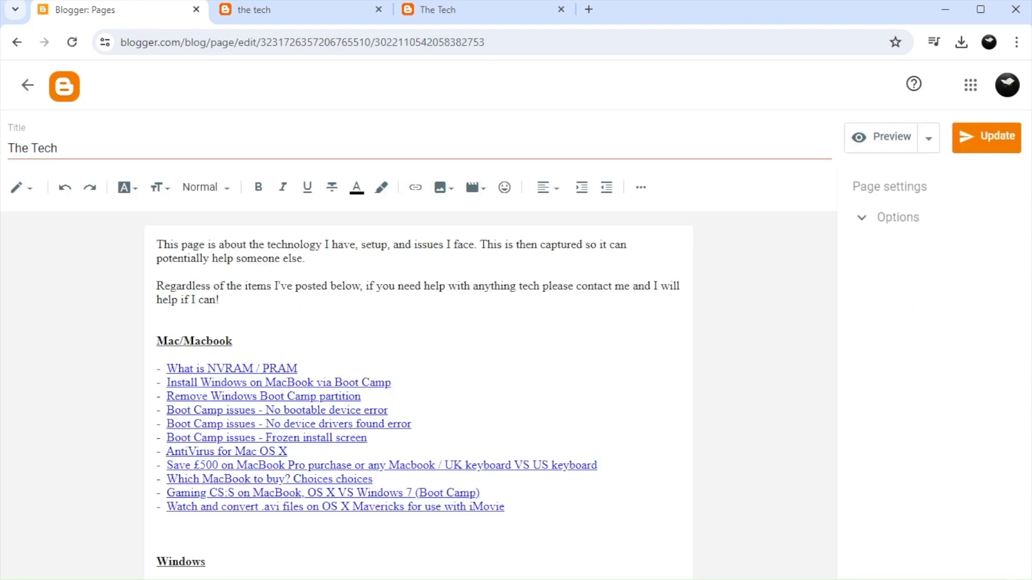
pyautogui.click(62, 147)
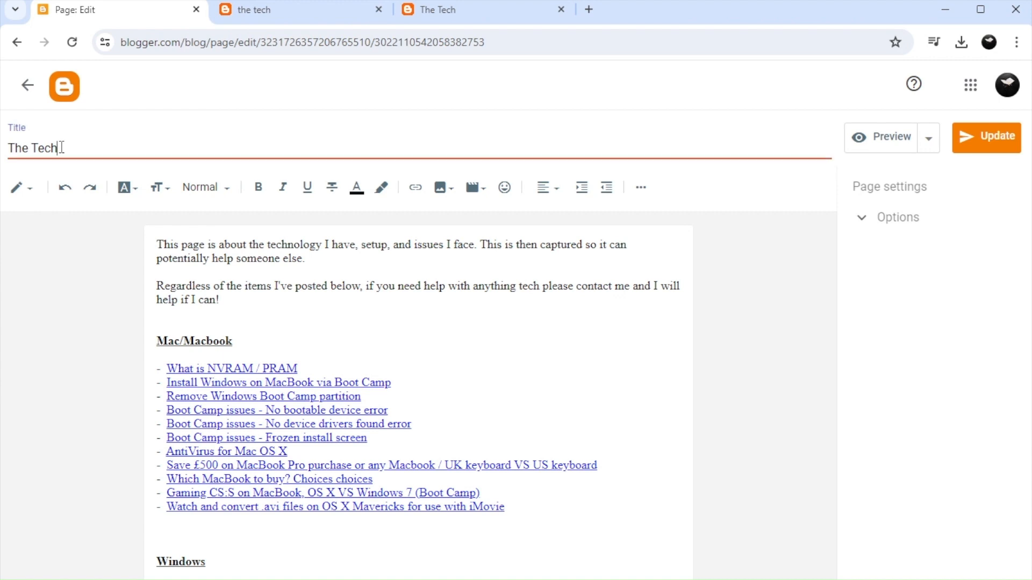
pyautogui.write('1')
# - Show The Tech1 page in HTML view and copy all of its code
pyautogui.click(25, 196)
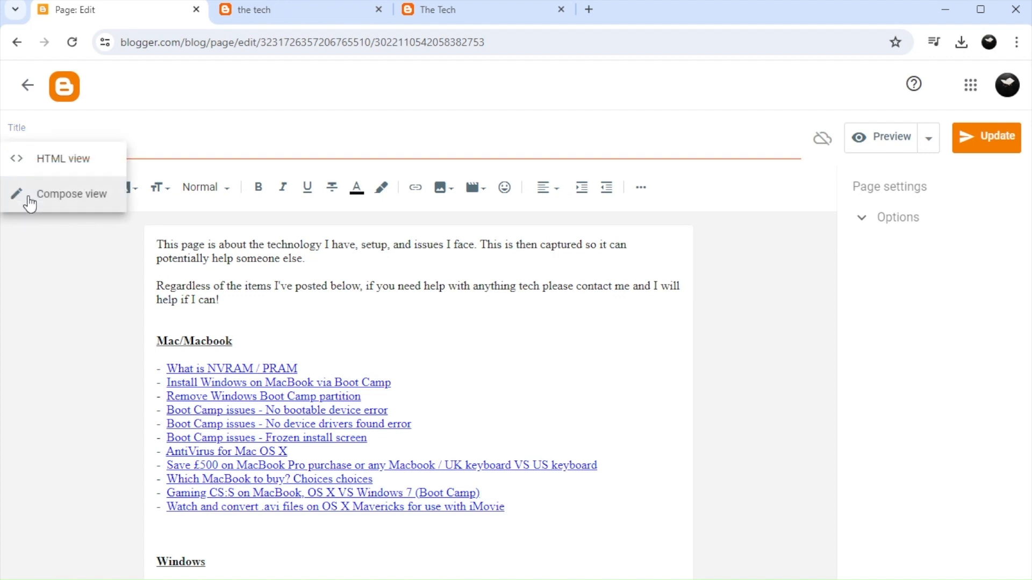
pyautogui.click(43, 164)
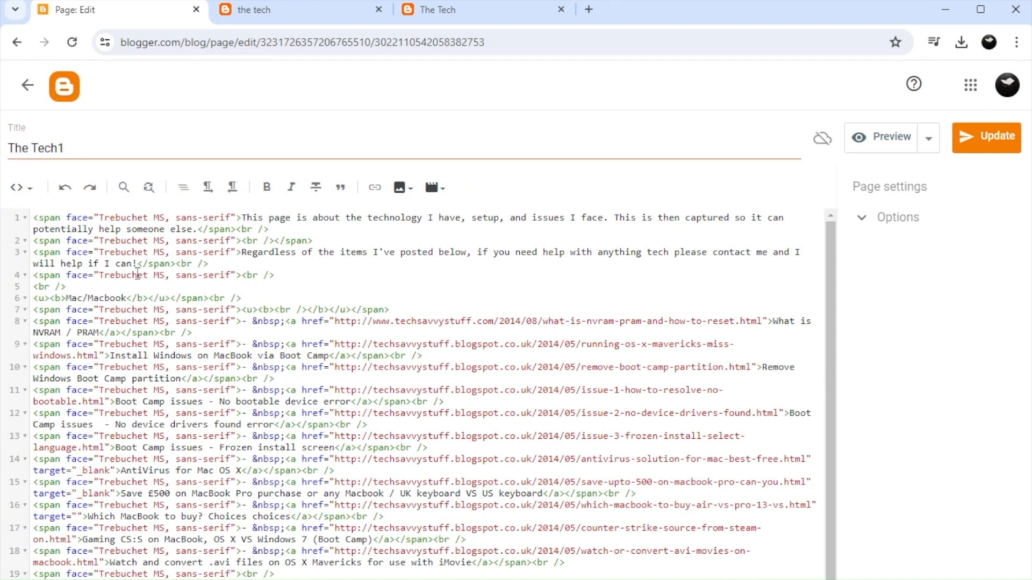
pyautogui.hotkey('ctrl', 'a')
pyautogui.hotkey('ctrl', 's')
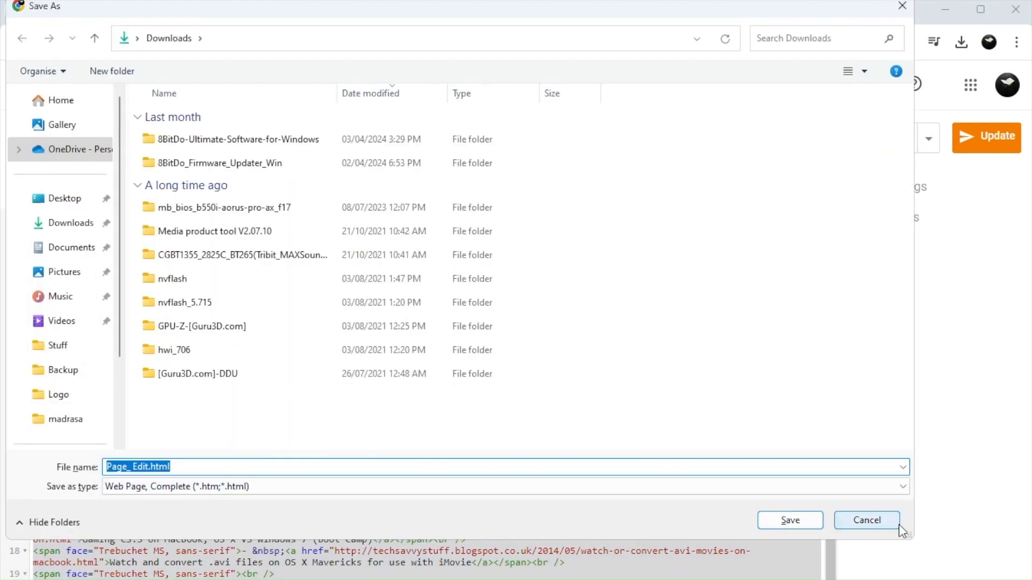
pyautogui.click(852, 522)
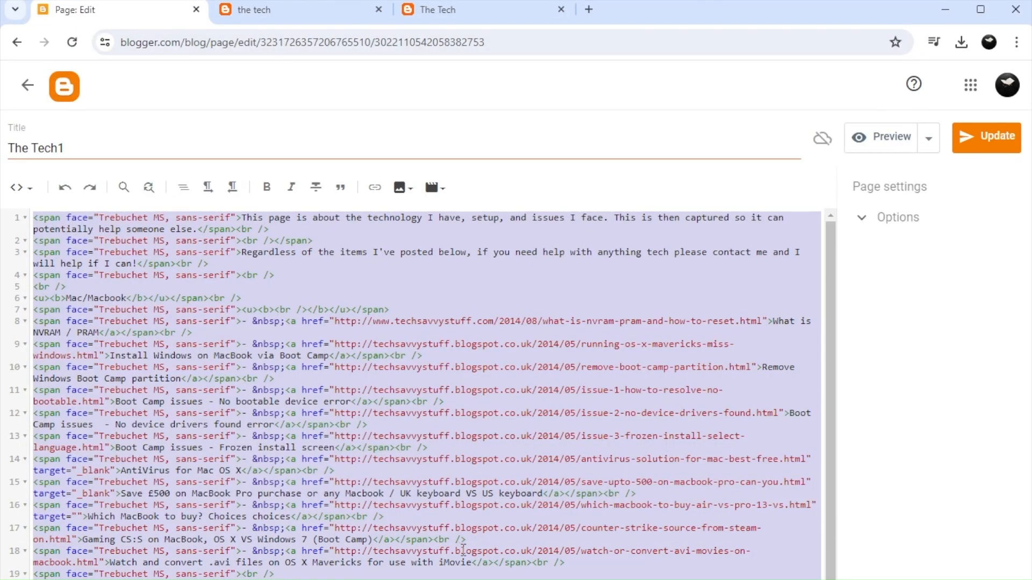
pyautogui.click(75, 316)
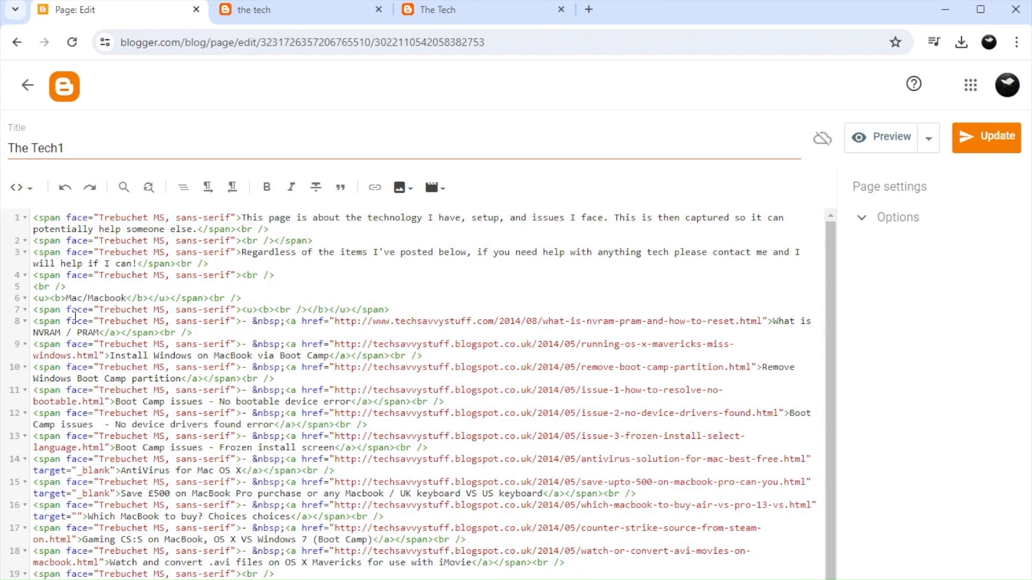
# - Keep The Tech1's unsaved title change, let it save, and return to the page list
pyautogui.click(27, 85)
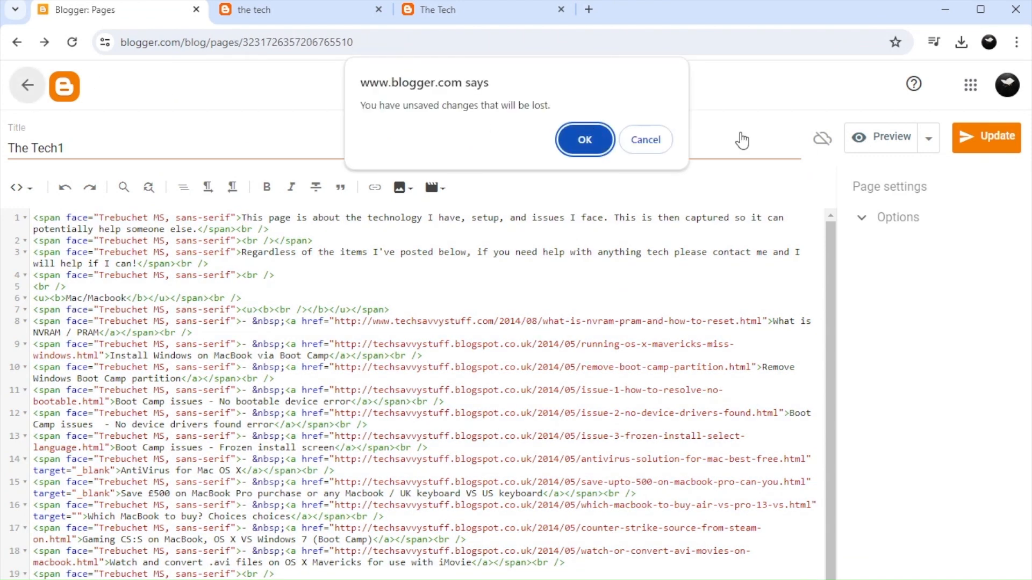
pyautogui.click(644, 141)
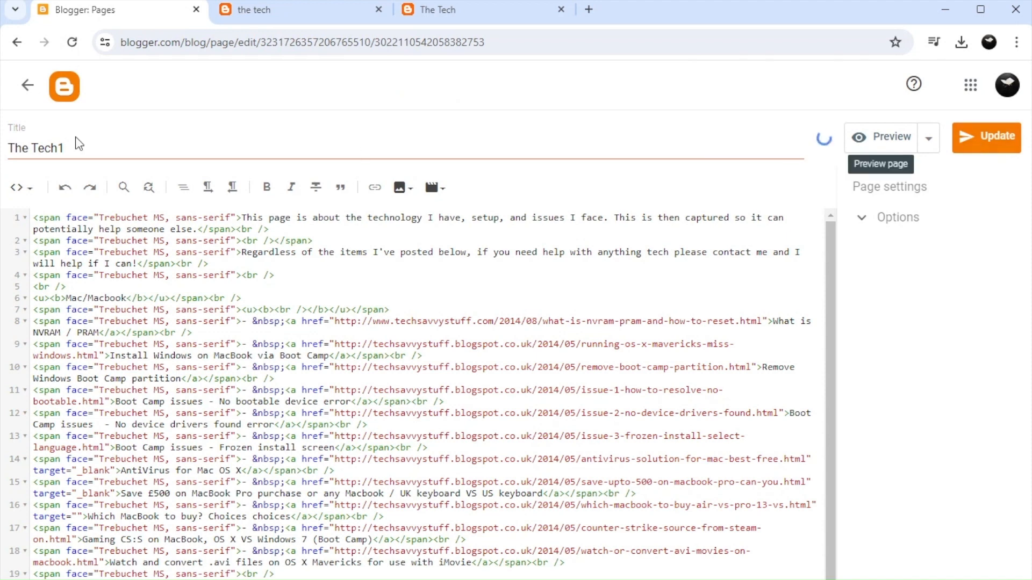
pyautogui.moveTo(58, 148); pyautogui.dragTo(41, 146)
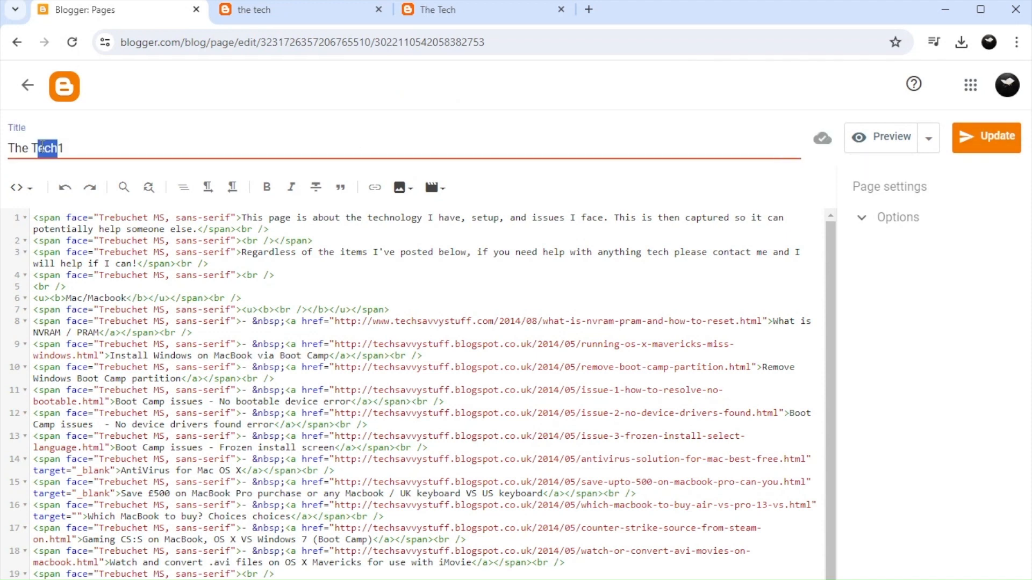
pyautogui.click(27, 84)
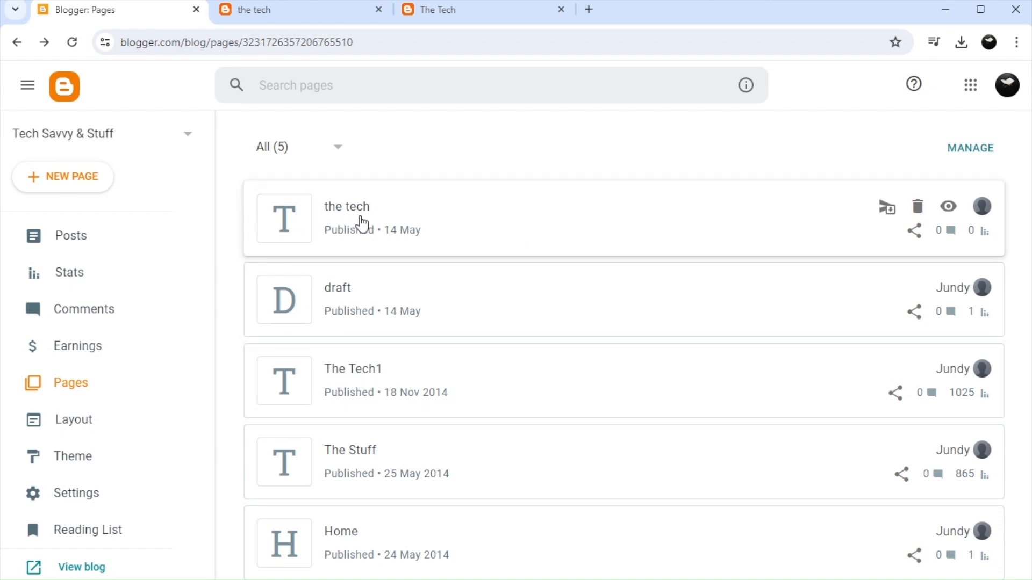
# - Open the new "the tech" page and replace all of its HTML with the copied code
pyautogui.click(325, 218)
pyautogui.moveTo(200, 215); pyautogui.dragTo(11, 218)
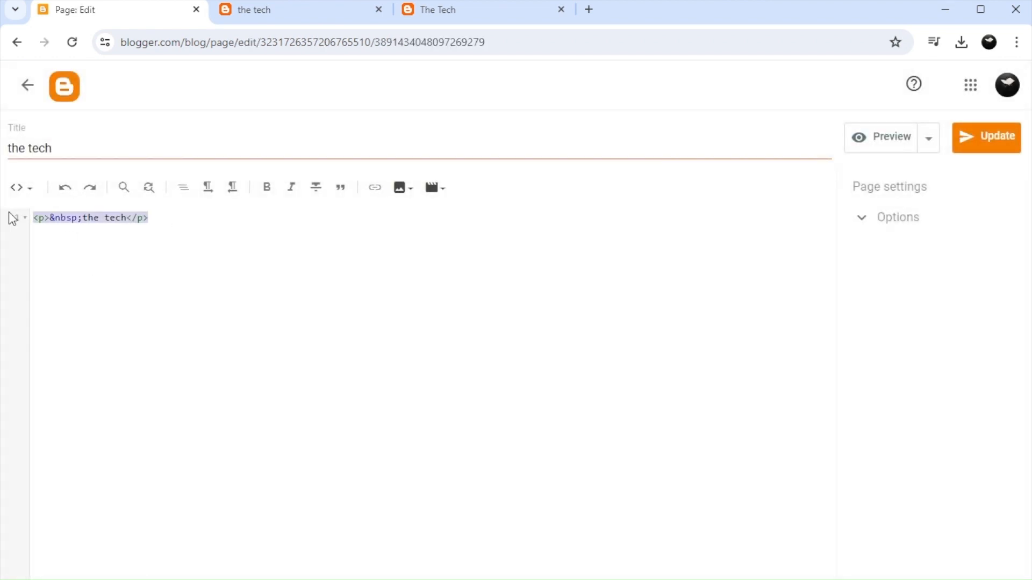
pyautogui.hotkey('ctrl', 'v')
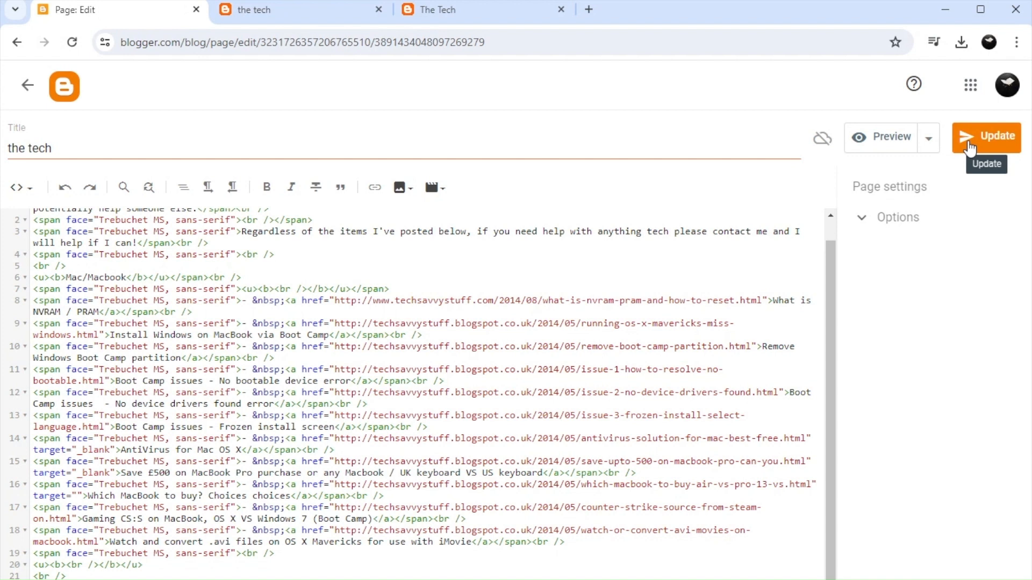
# - Capitalize the new page's title to "The Tech" and update the published page
pyautogui.click(9, 149)
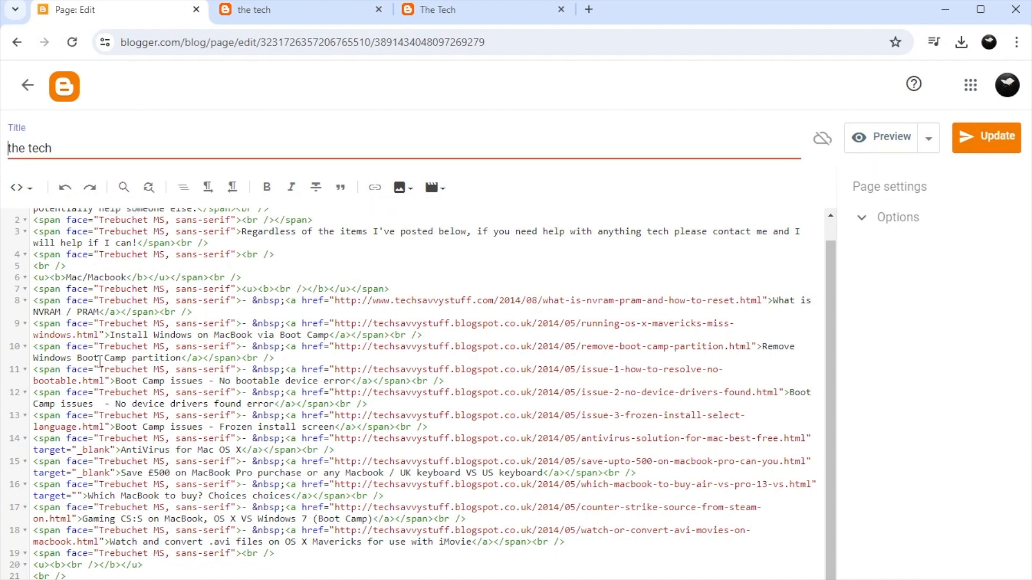
pyautogui.press('Delete')
pyautogui.write('T')
pyautogui.click(984, 138)
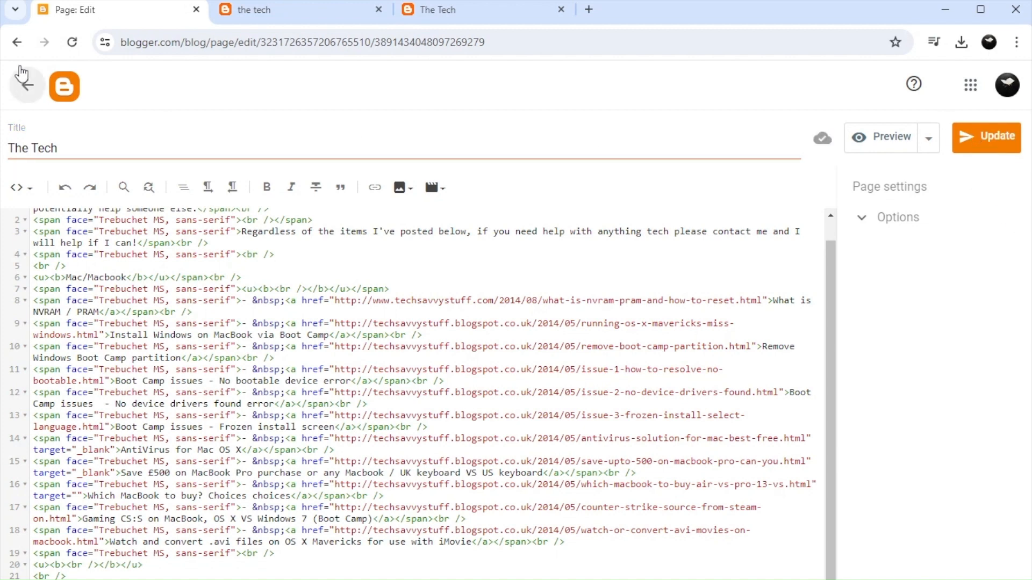
# - Switch the new The Tech page's editor to Compose view and return to the page list
pyautogui.click(20, 187)
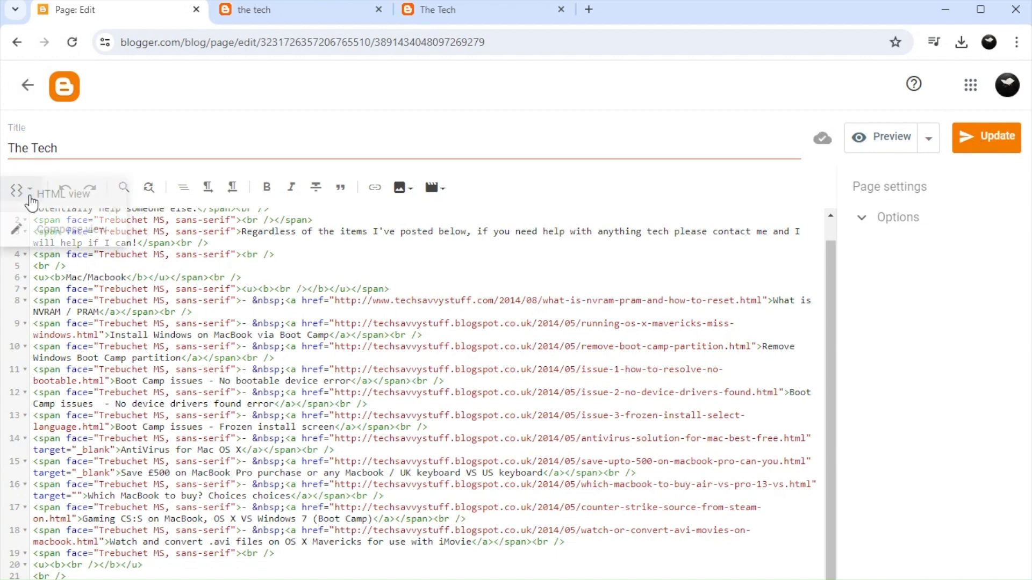
pyautogui.click(32, 226)
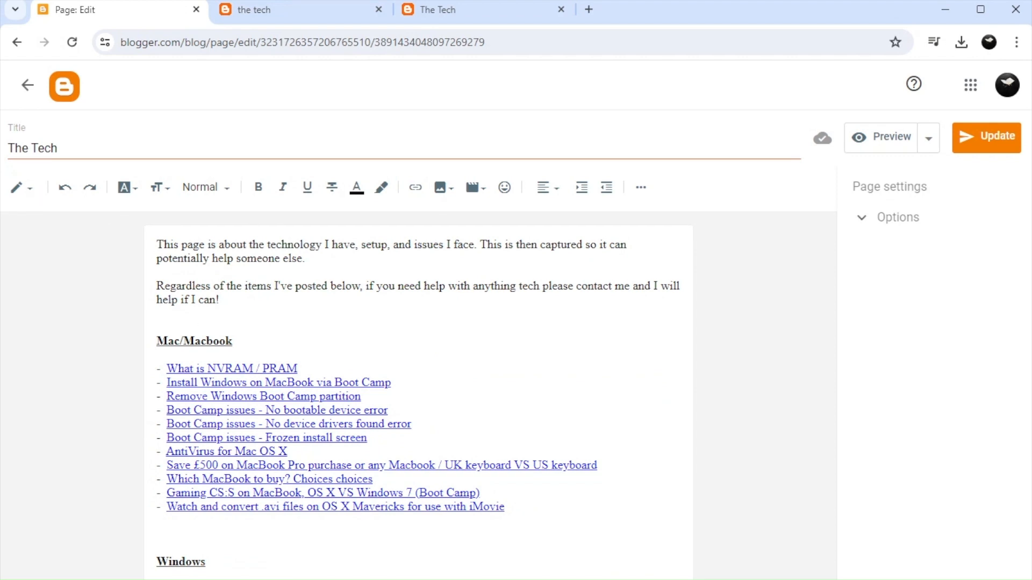
pyautogui.click(29, 86)
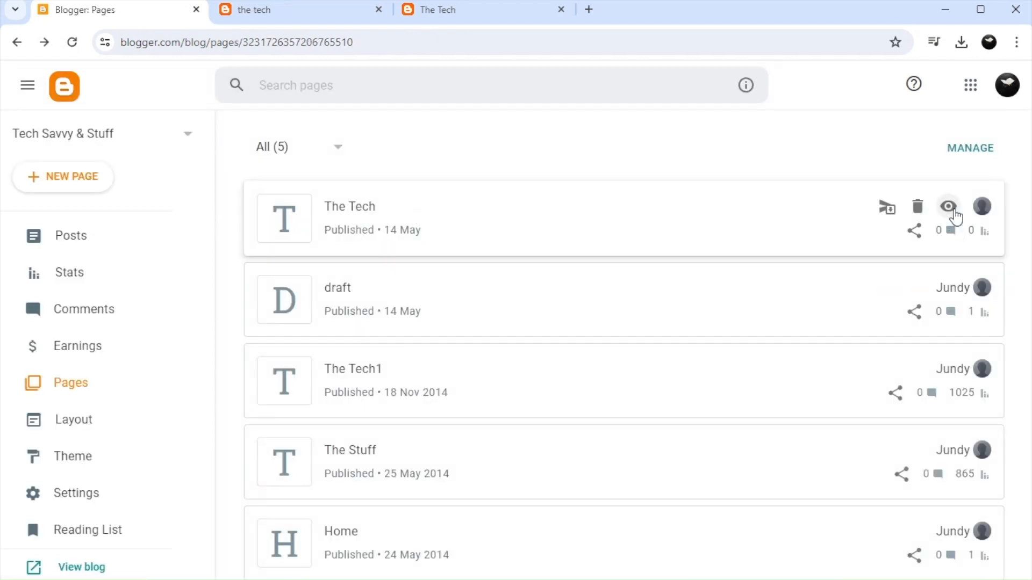
# - View the published new The Tech page and highlight the file name at the end of its web address
pyautogui.click(948, 206)
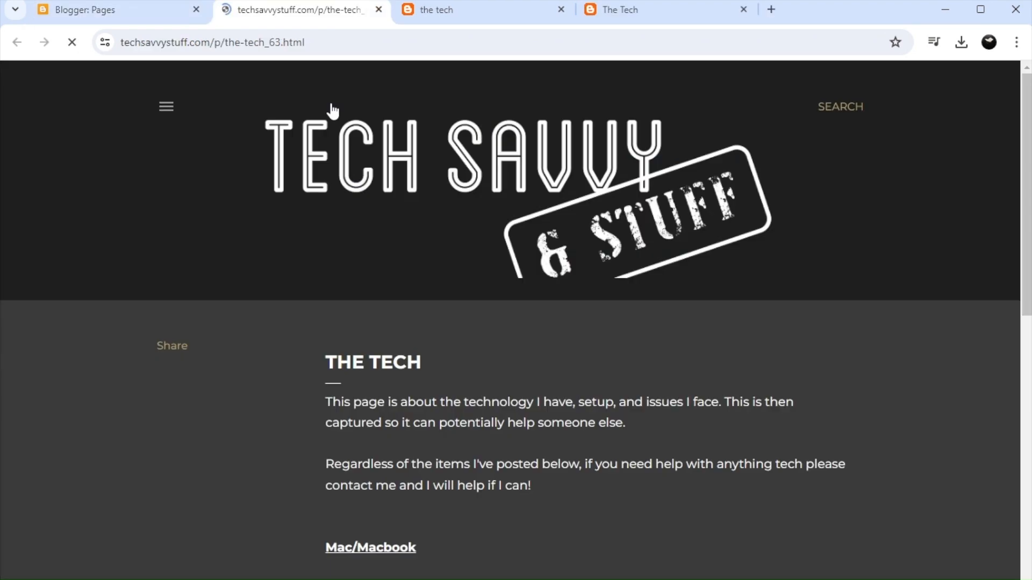
pyautogui.click(224, 41)
pyautogui.moveTo(225, 42); pyautogui.dragTo(328, 41)
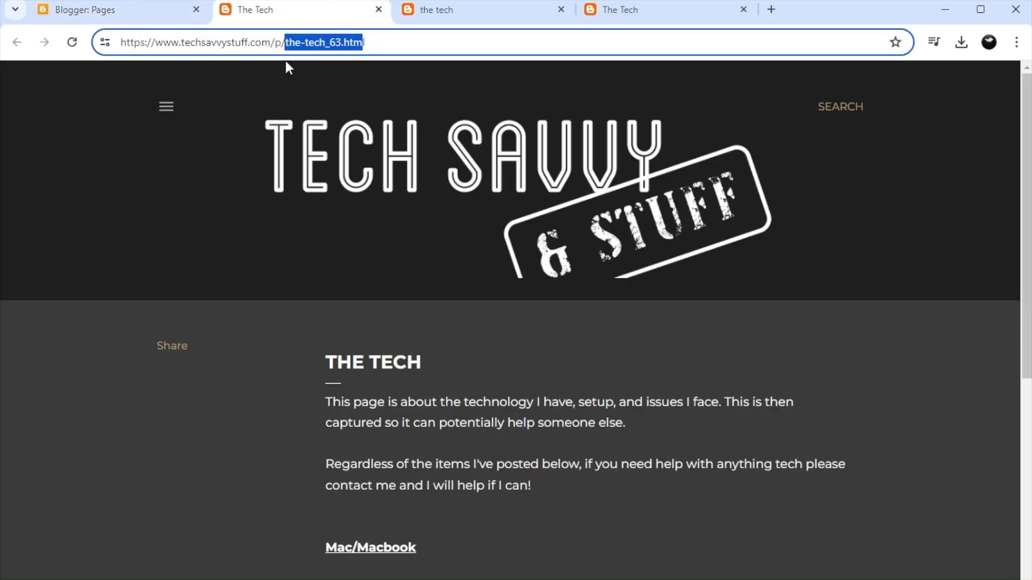
# - In the blog's layout settings, edit the sidebar Pages gadget and add the new The Tech page to its page list
pyautogui.click(73, 16)
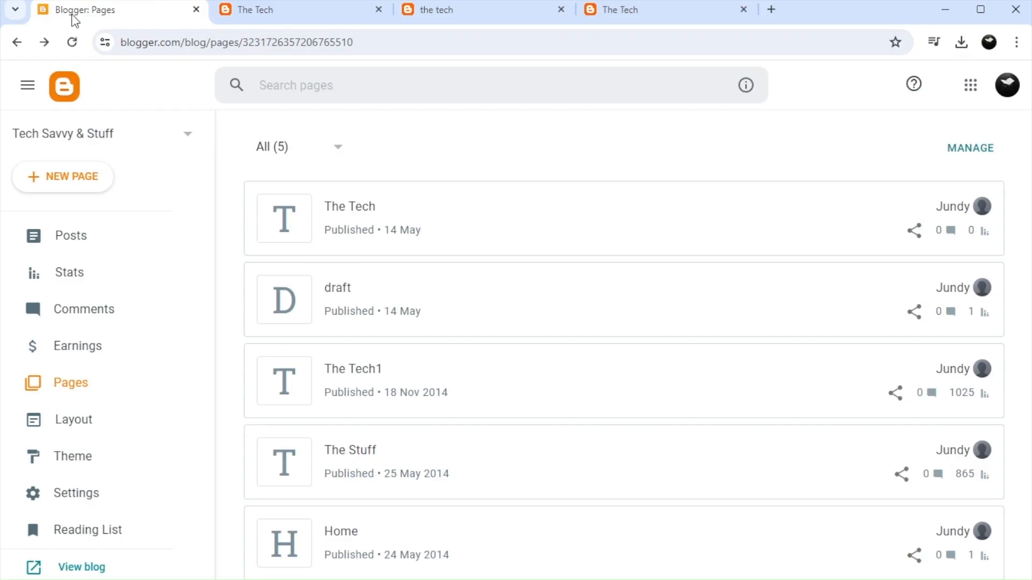
pyautogui.click(71, 429)
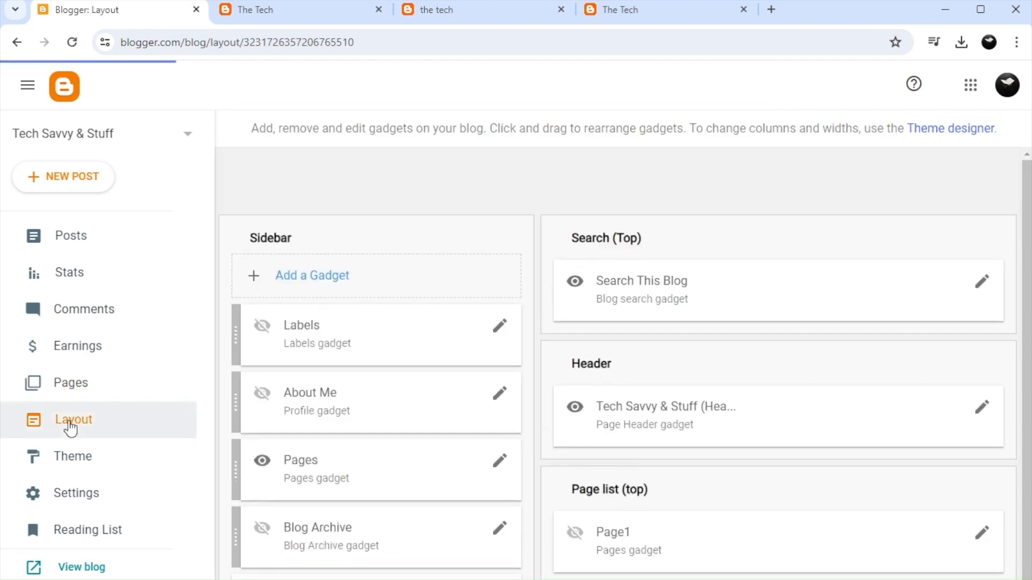
pyautogui.click(503, 466)
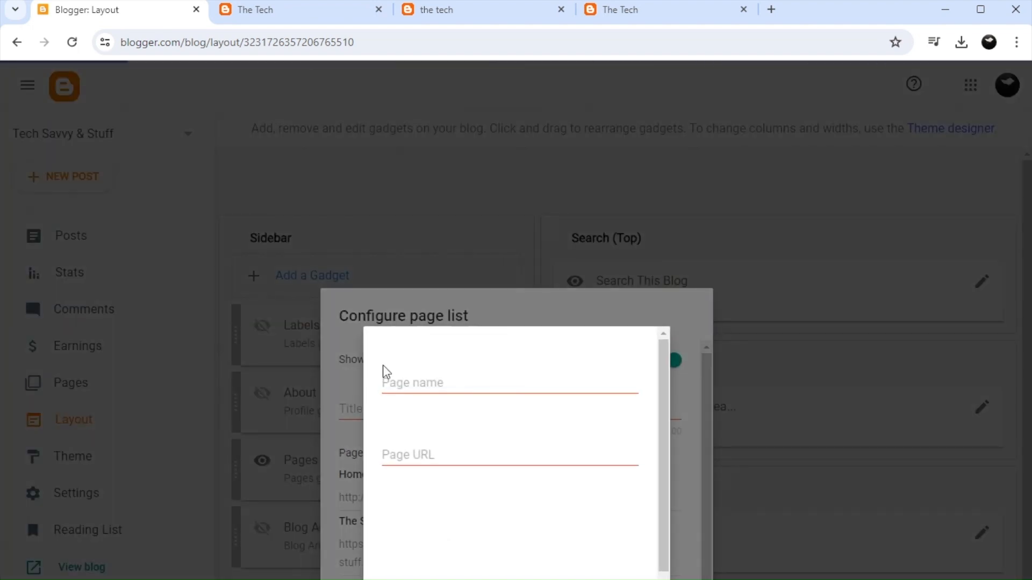
pyautogui.click(408, 382)
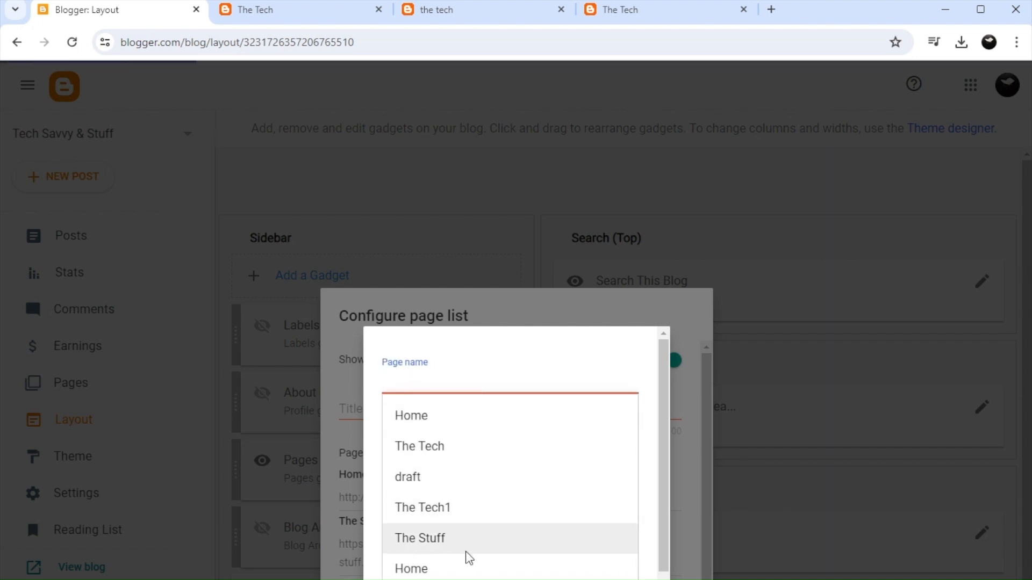
pyautogui.click(431, 451)
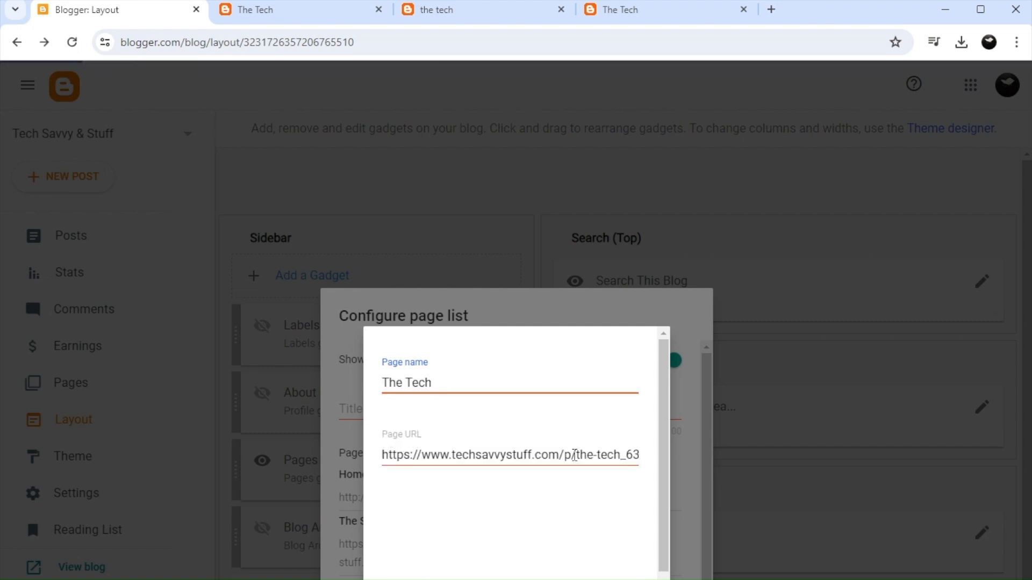
pyautogui.moveTo(573, 455); pyautogui.dragTo(650, 462)
pyautogui.click(613, 488)
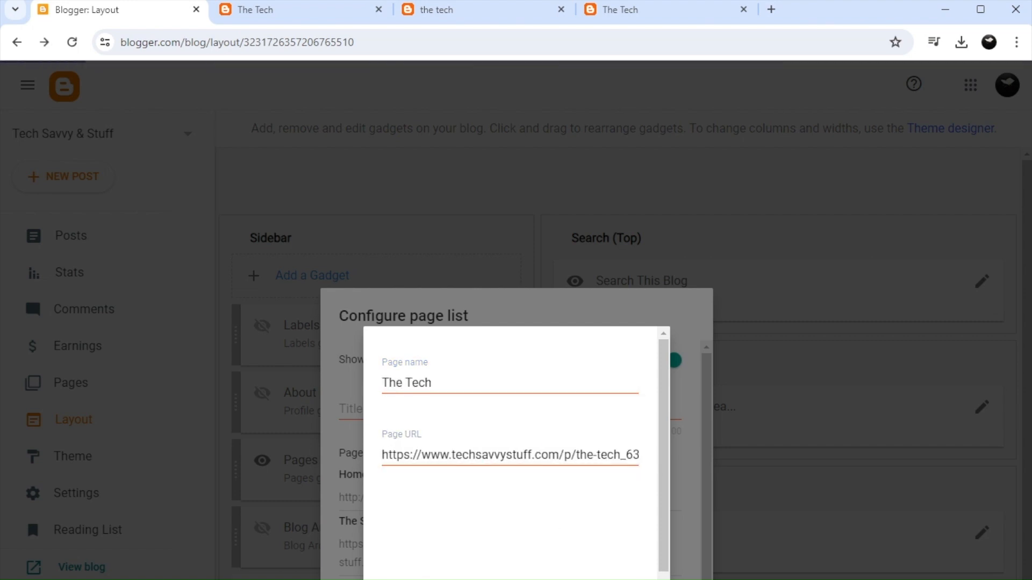
pyautogui.click(628, 579)
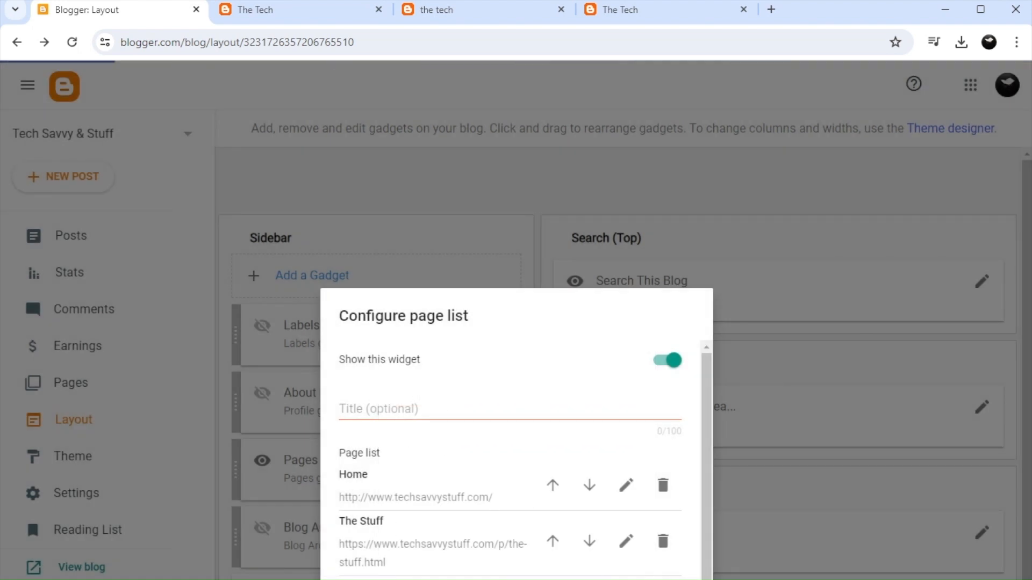
# - Delete The Tech1 from the Pages gadget's page list and save the gadget
pyautogui.scroll(-1, 635, 538)
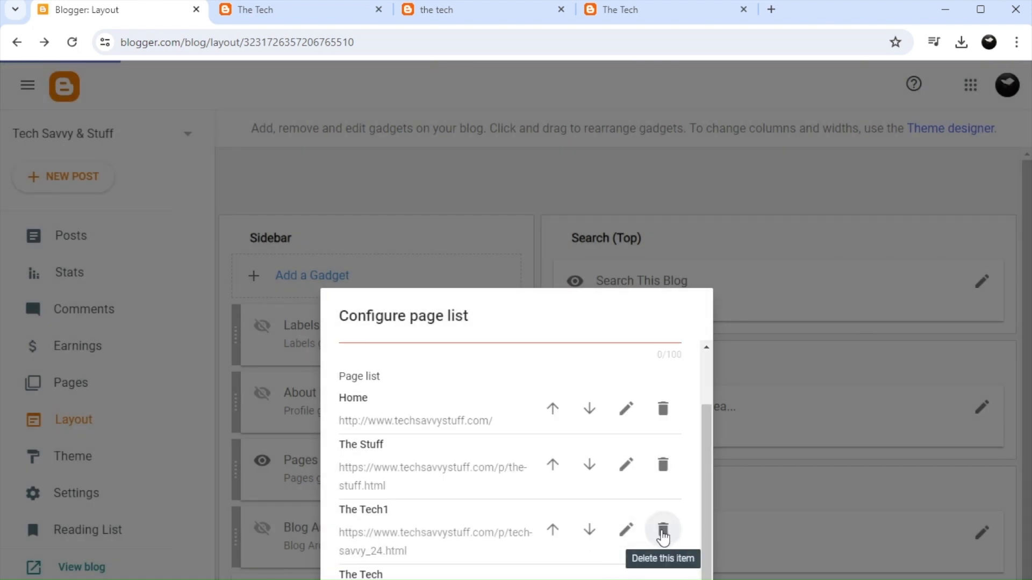
pyautogui.click(663, 531)
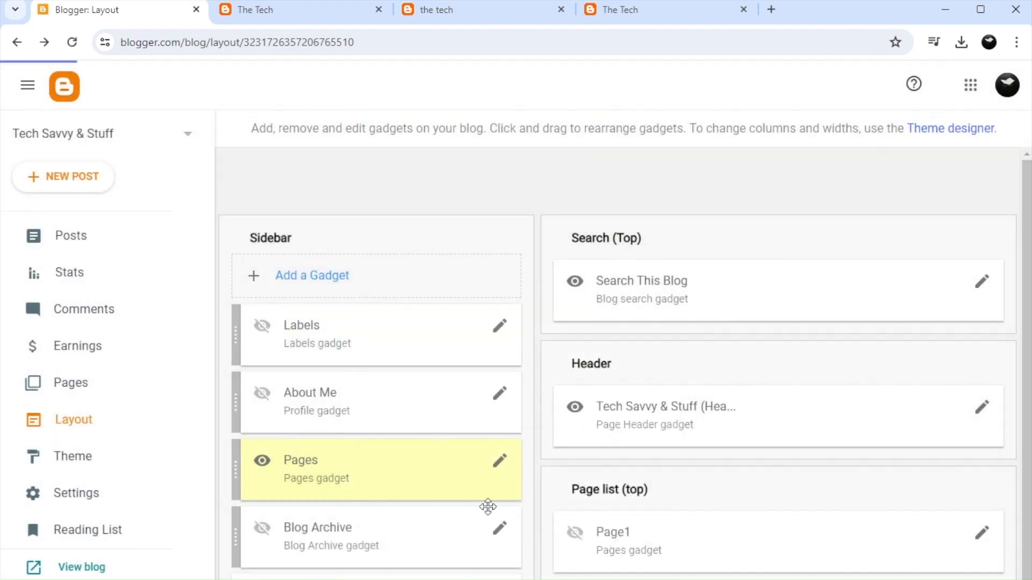
# - Reload the live The Tech page and test the site menu's links to The Stuff and The Tech
pyautogui.click(275, 10)
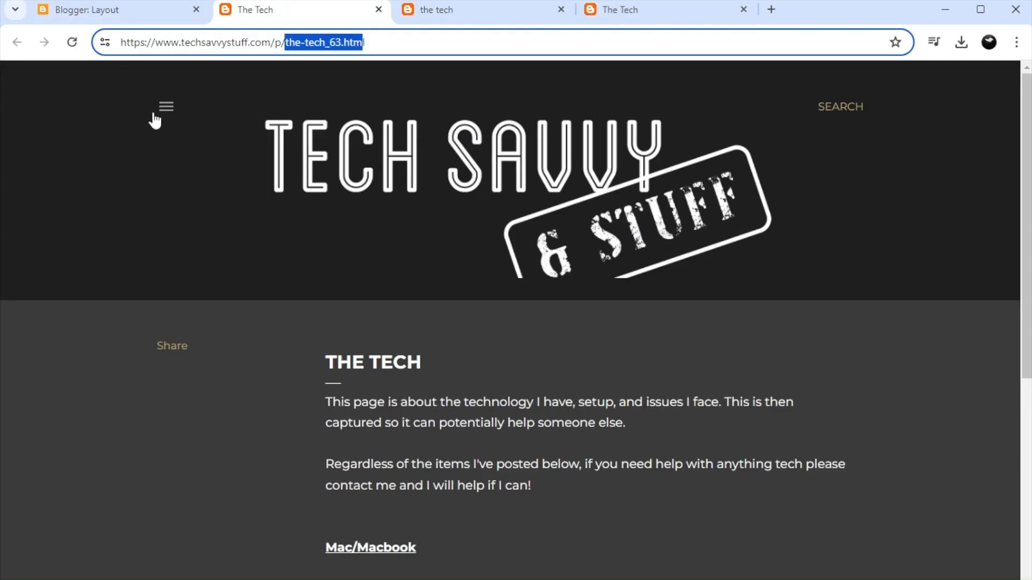
pyautogui.click(72, 42)
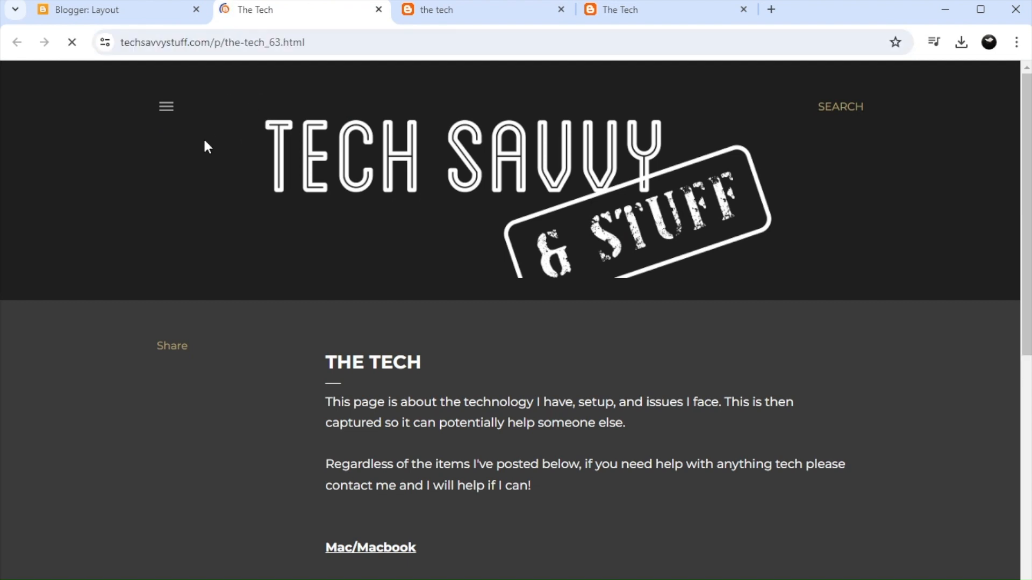
pyautogui.click(166, 106)
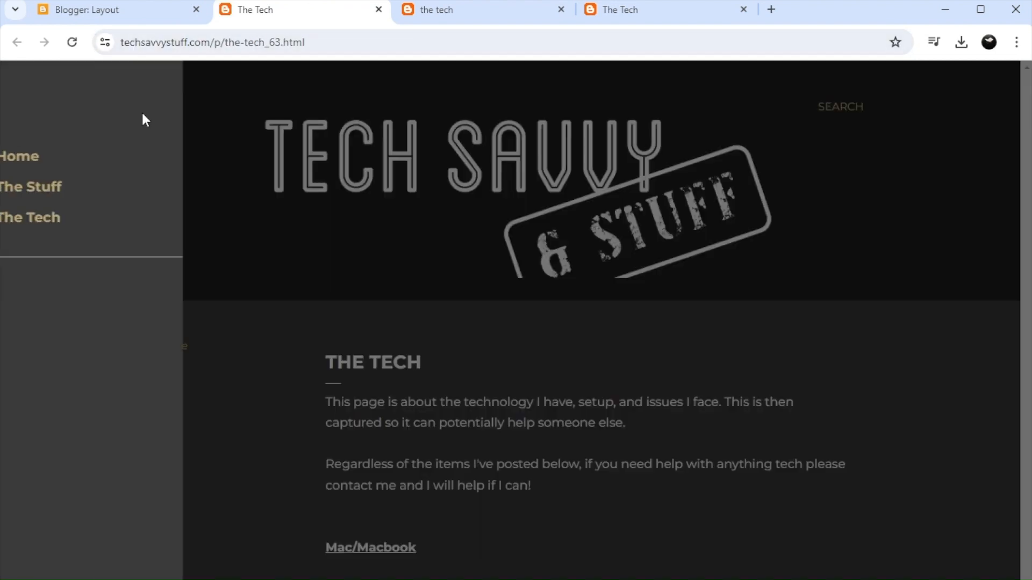
pyautogui.click(64, 188)
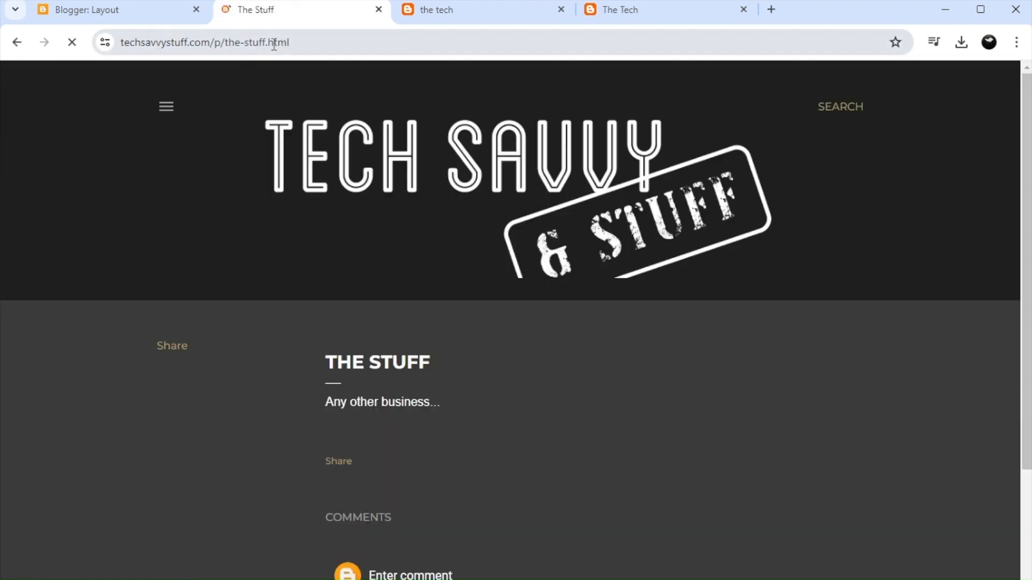
pyautogui.click(166, 106)
pyautogui.click(69, 217)
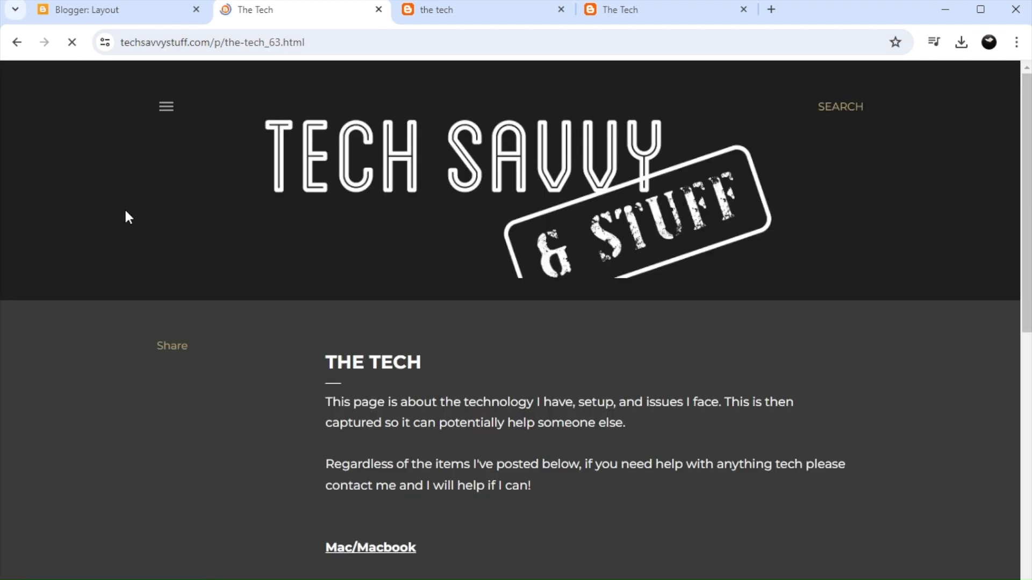